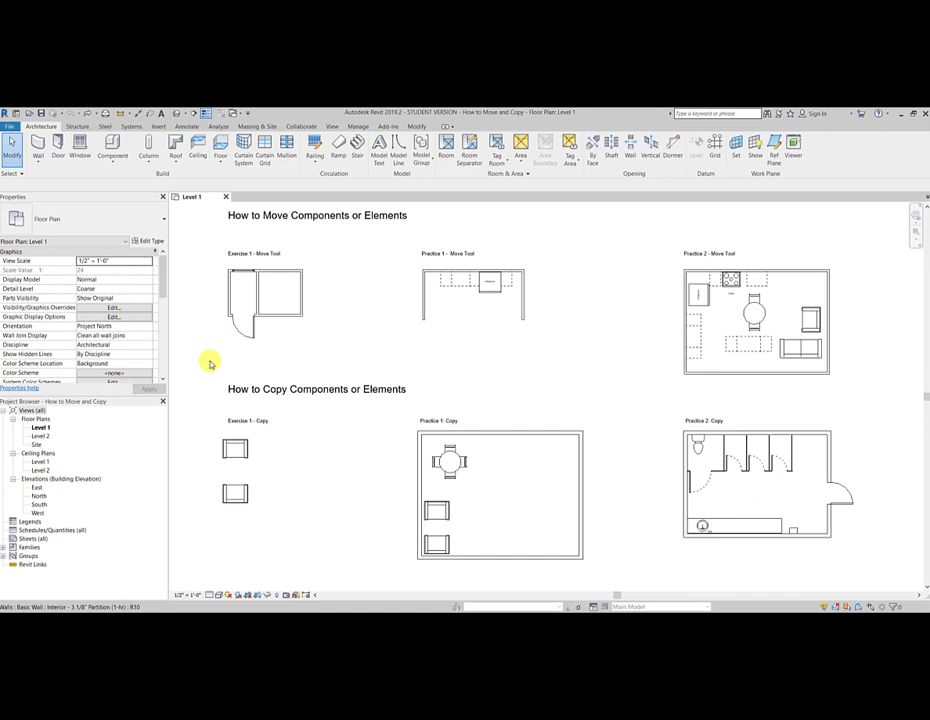
# Move the Exercise 1 partition wall right so it sits 5'-4" and 4'-4" from the exterior walls
pyautogui.scroll(3, 210, 363)
pyautogui.moveTo(210, 363); pyautogui.dragTo(210, 361, button='middle')
pyautogui.scroll(2, 293, 430)
pyautogui.moveTo(293, 430); pyautogui.dragTo(434, 548, button='middle')
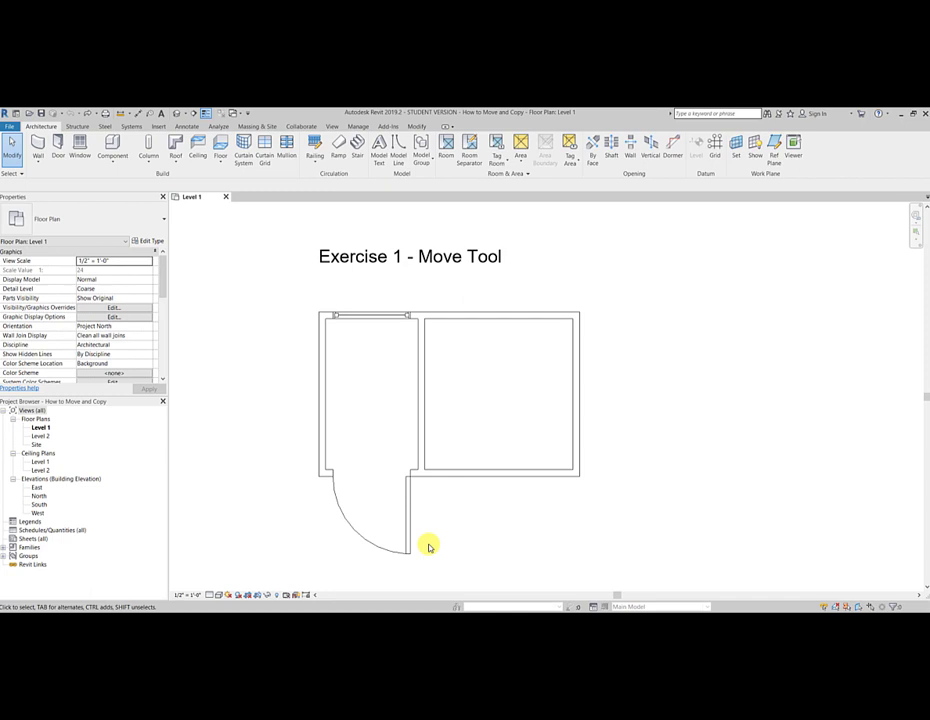
pyautogui.click(421, 455)
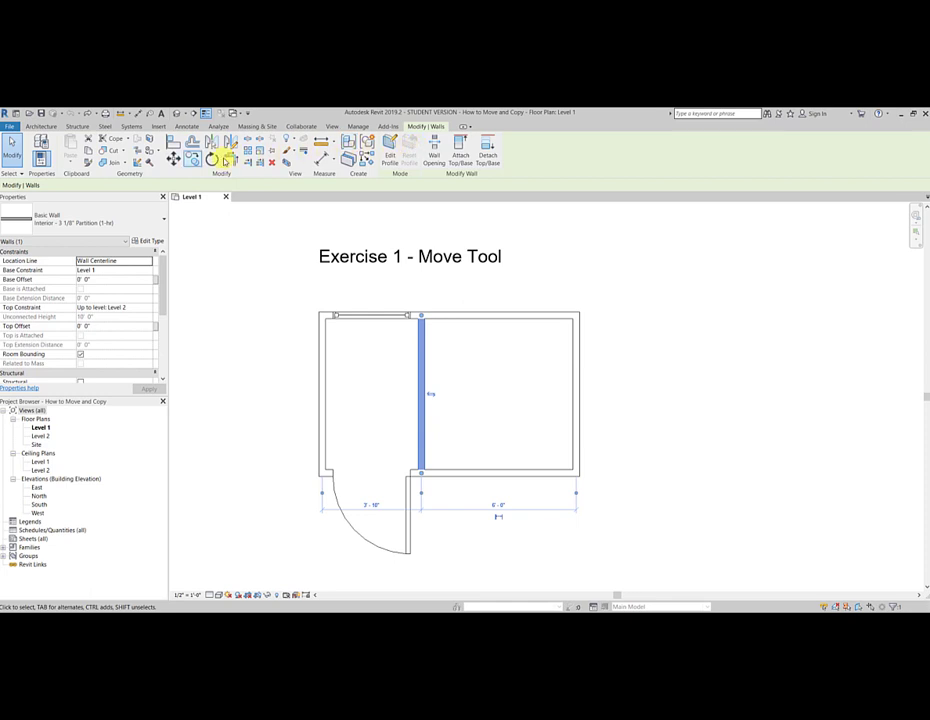
pyautogui.click(175, 159)
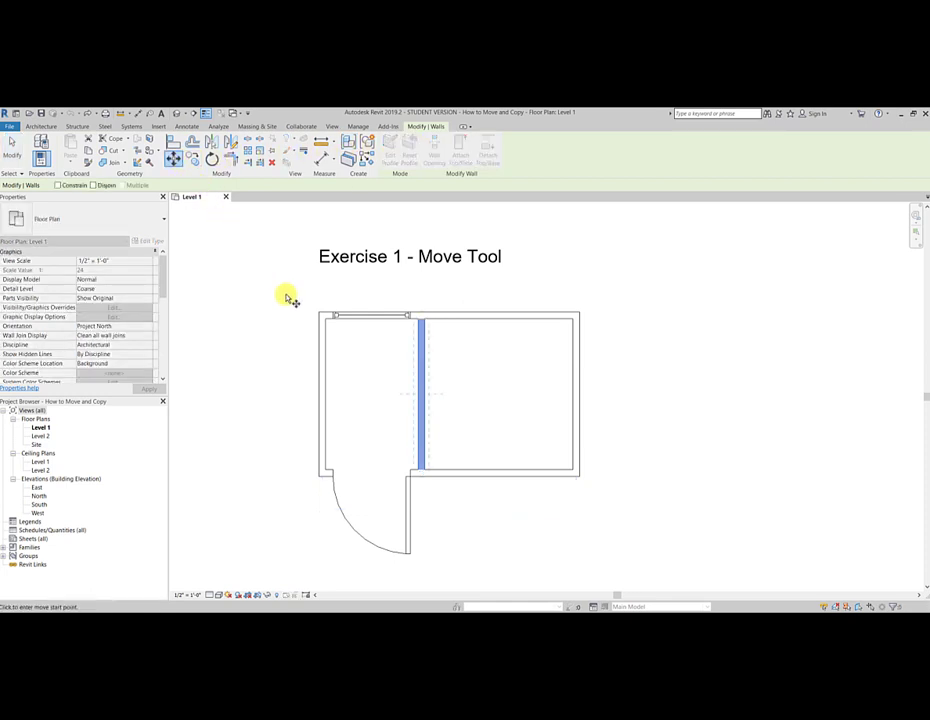
pyautogui.click(423, 468)
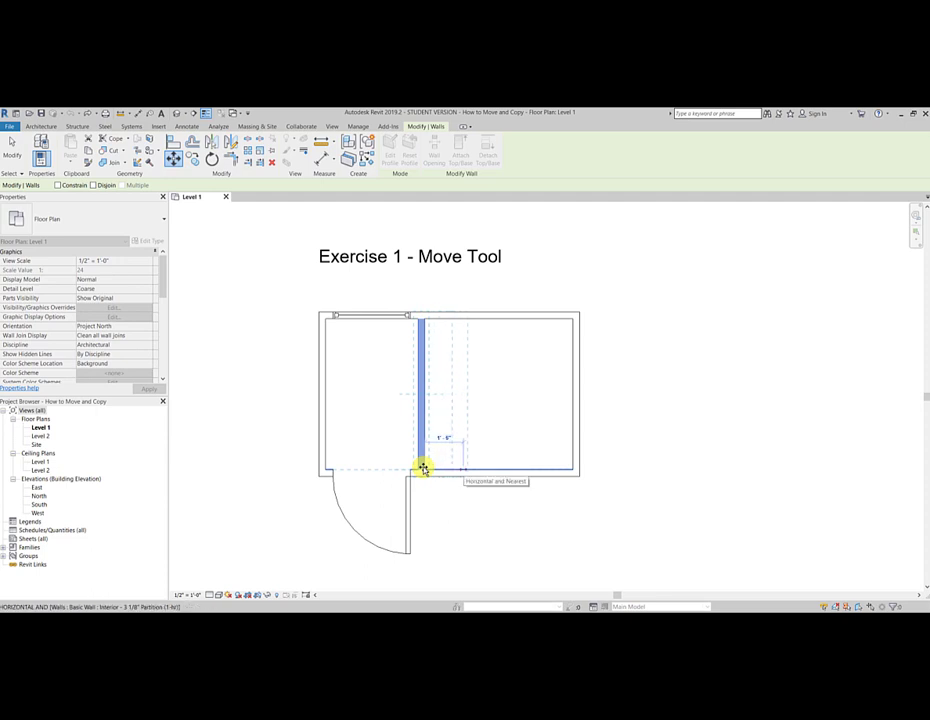
pyautogui.click(463, 468)
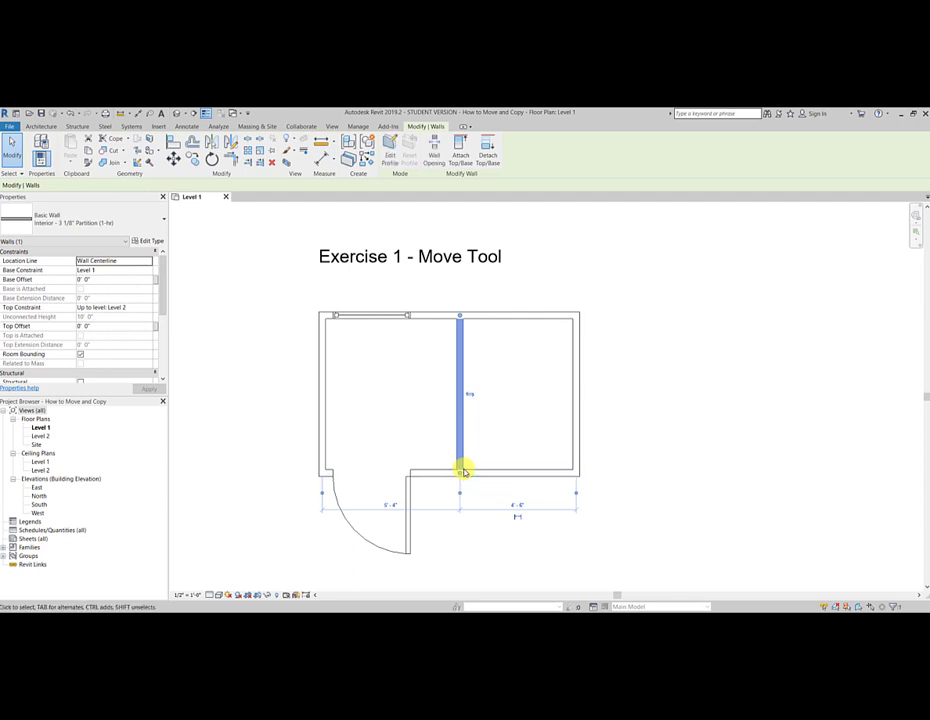
# Shift the left room's door and top window together 0'10" to the right
pyautogui.click(409, 496)
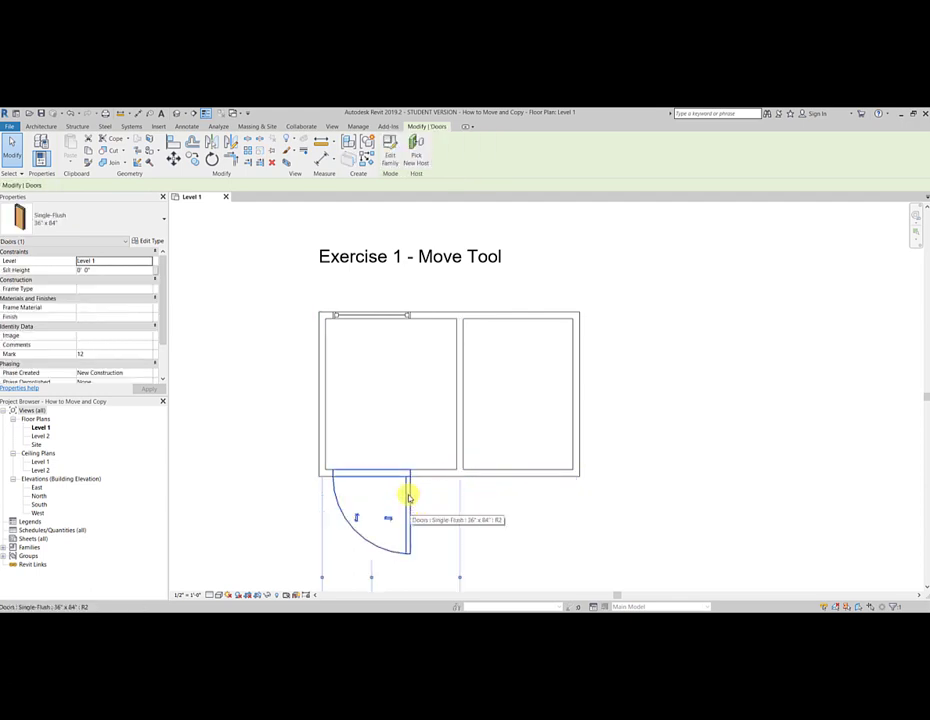
pyautogui.keyDown('ctrl'); pyautogui.click(379, 318); pyautogui.keyUp('ctrl')
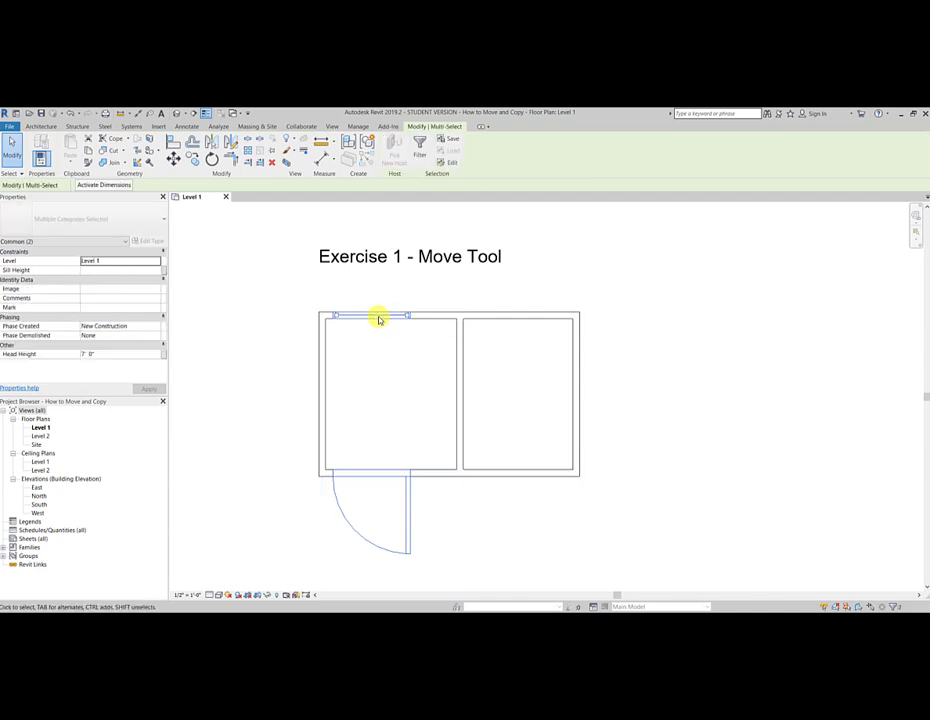
pyautogui.click(173, 163)
pyautogui.click(410, 470)
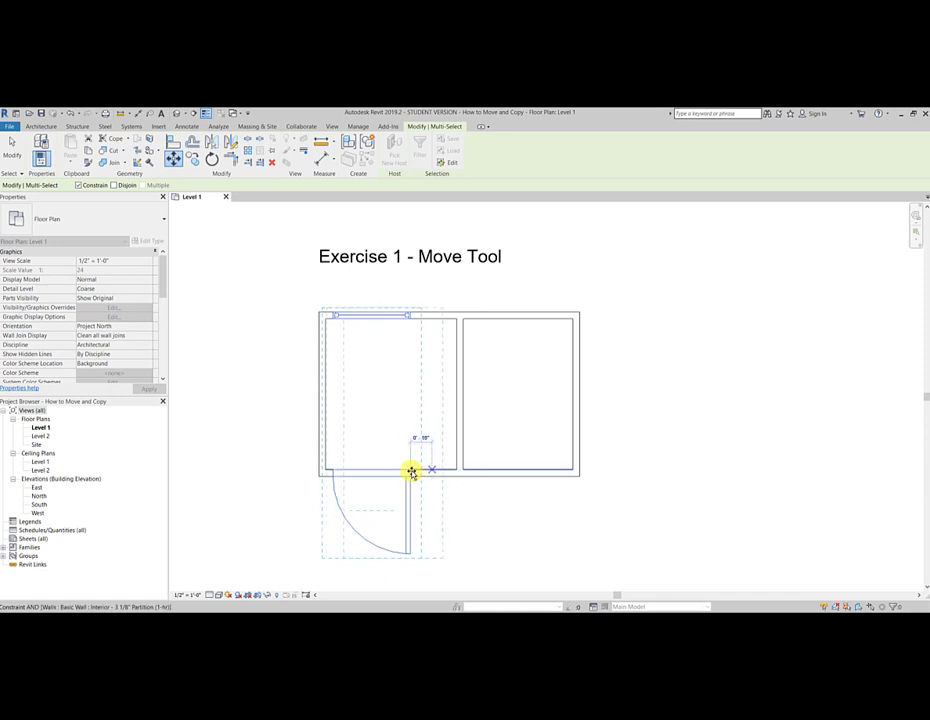
pyautogui.click(432, 472)
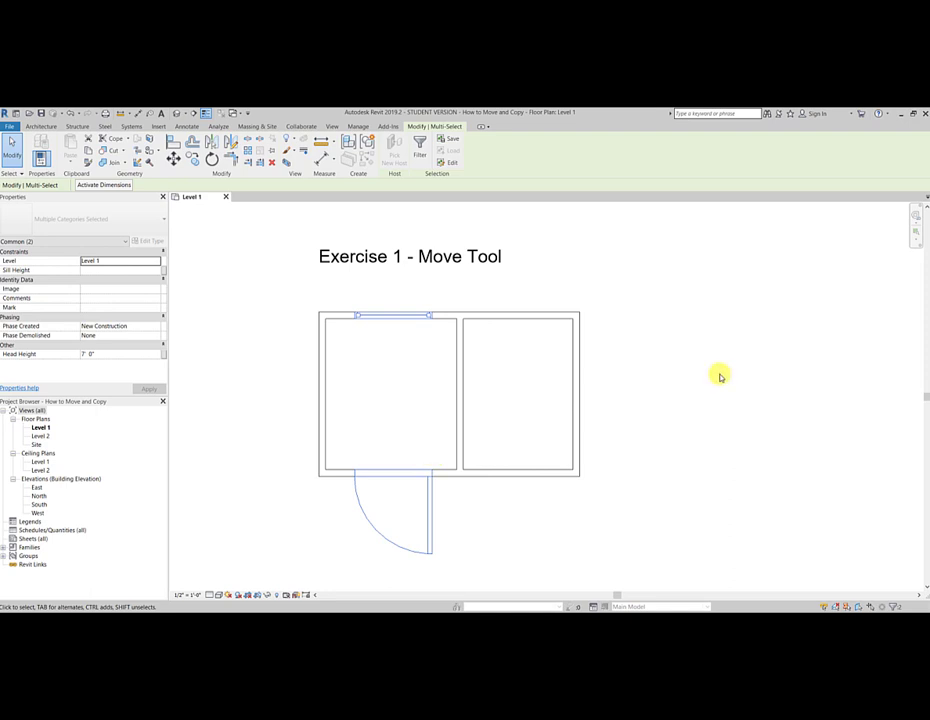
# Zoom in on the Practice 1 – Move Tool kitchen with its base cabinets and refrigerator
pyautogui.scroll(-4, 720, 377)
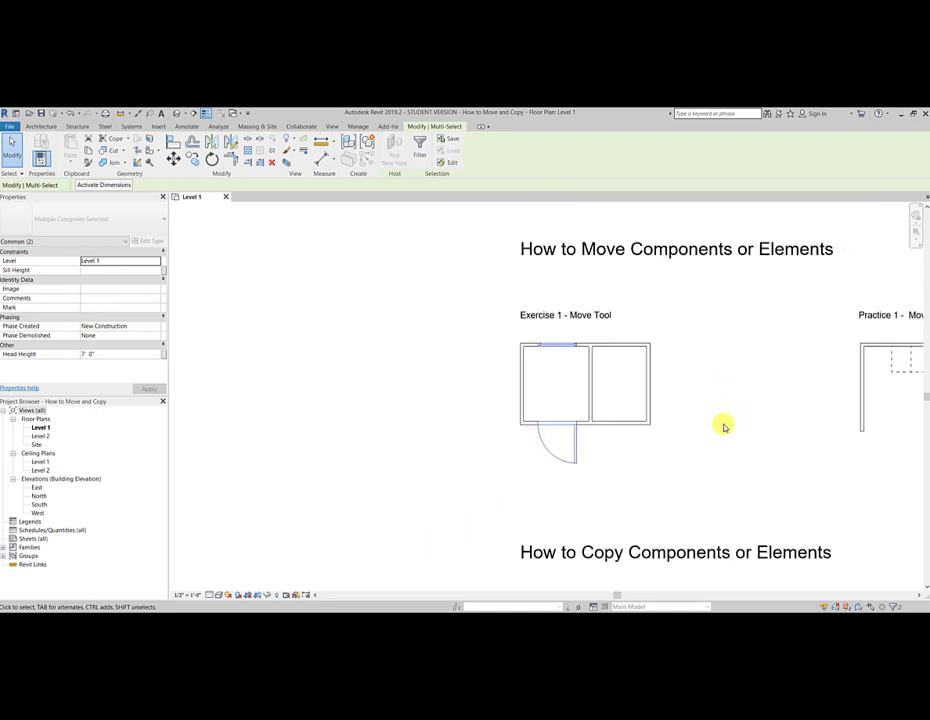
pyautogui.scroll(-1, 706, 428)
pyautogui.moveTo(706, 428)
pyautogui.mouseDown(button='middle')
pyautogui.moveTo(446, 434)
pyautogui.moveTo(272, 417)
pyautogui.mouseUp(button='middle')
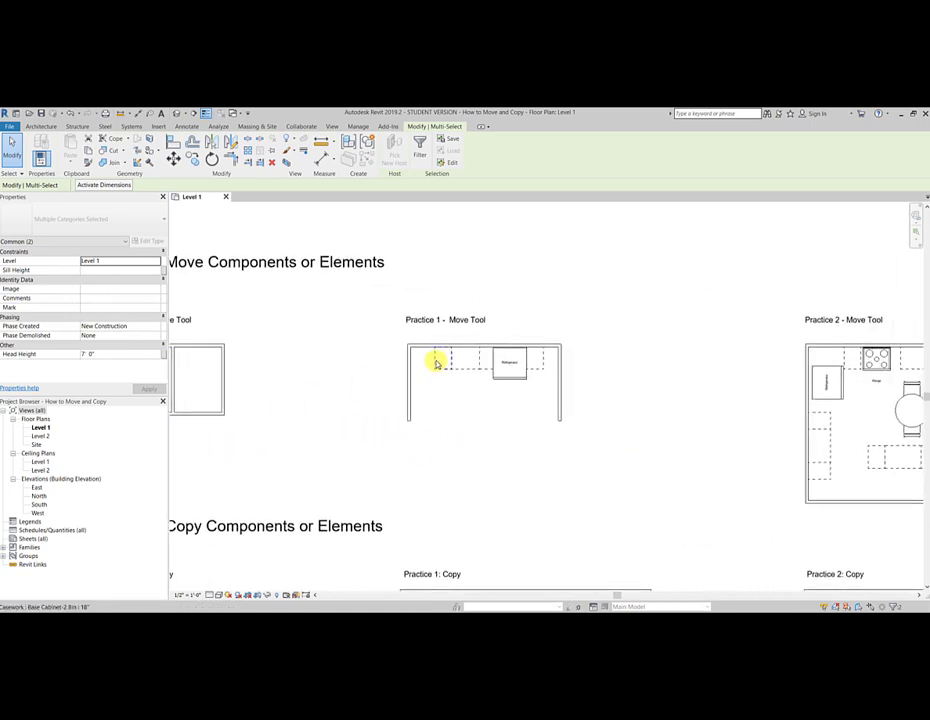
pyautogui.scroll(2, 432, 366)
pyautogui.scroll(1, 420, 385)
pyautogui.moveTo(413, 405); pyautogui.dragTo(345, 426, button='middle')
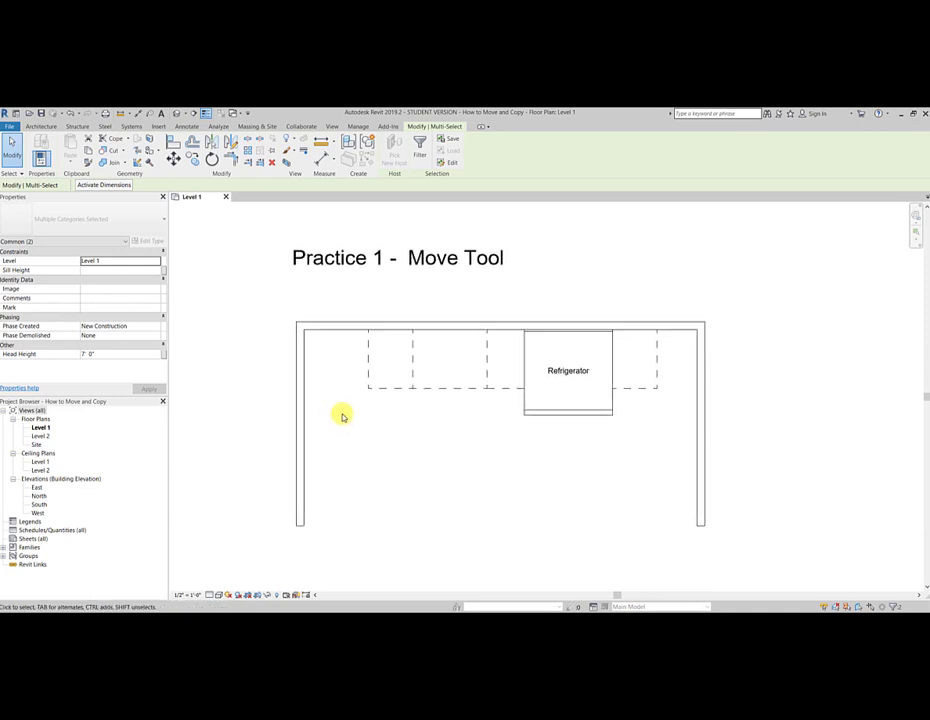
pyautogui.click(388, 385)
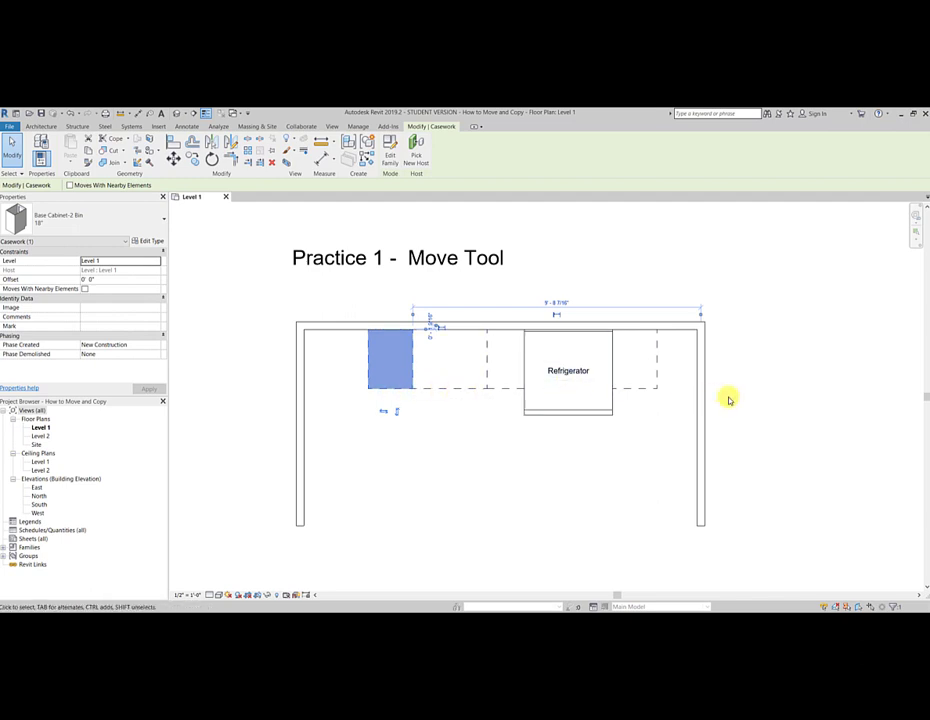
pyautogui.click(791, 411)
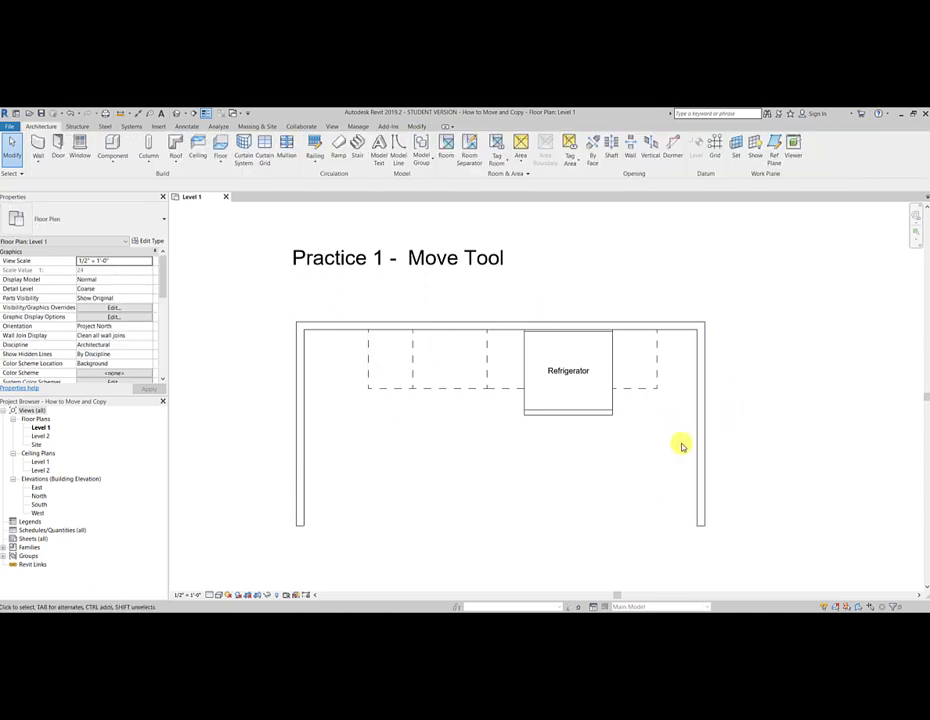
# Move the cabinets and refrigerator left by the typed distance '2 2' to meet the left wall
pyautogui.moveTo(681, 443); pyautogui.dragTo(337, 359)
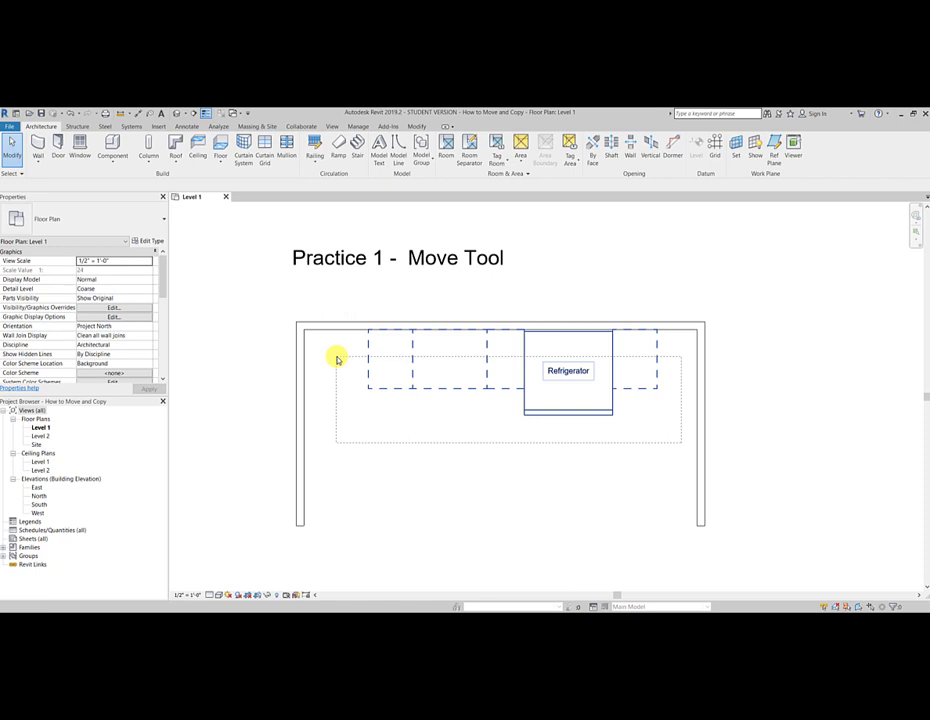
pyautogui.moveTo(337, 359); pyautogui.dragTo(337, 359)
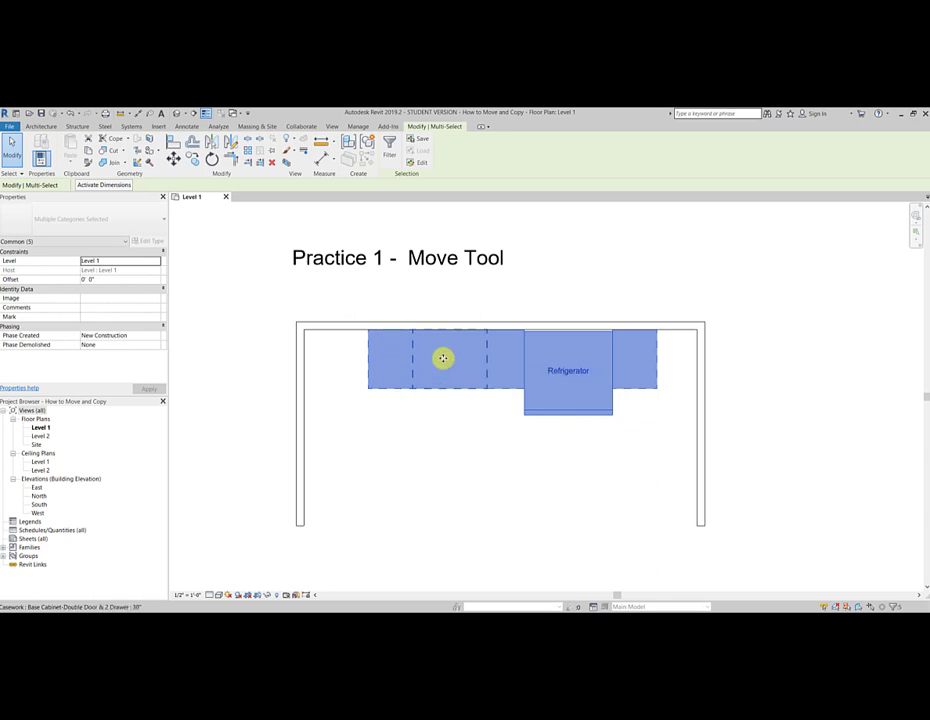
pyautogui.click(174, 159)
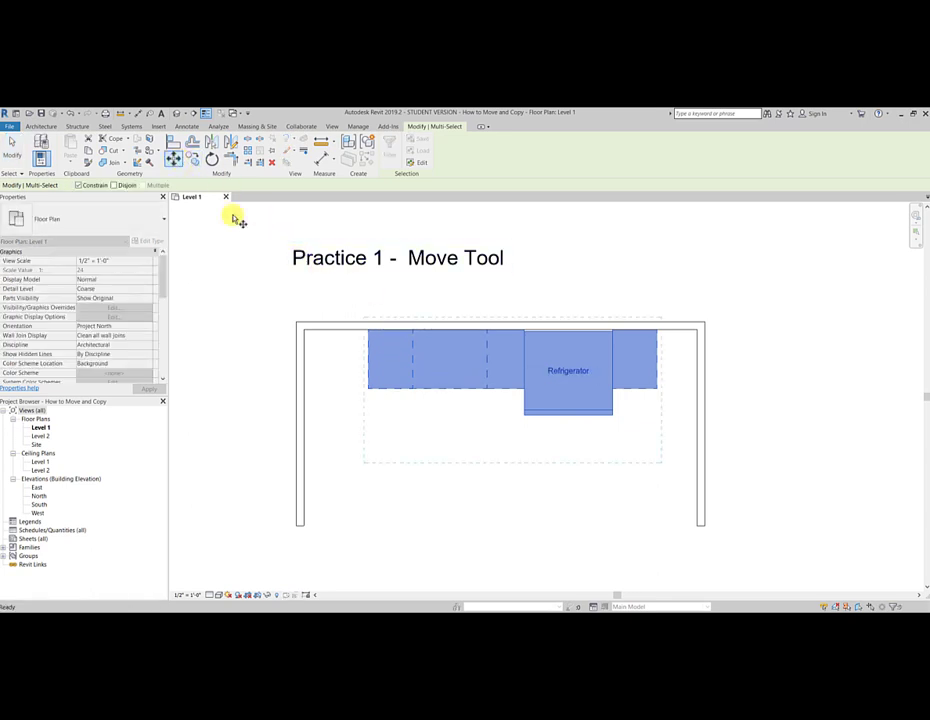
pyautogui.click(368, 333)
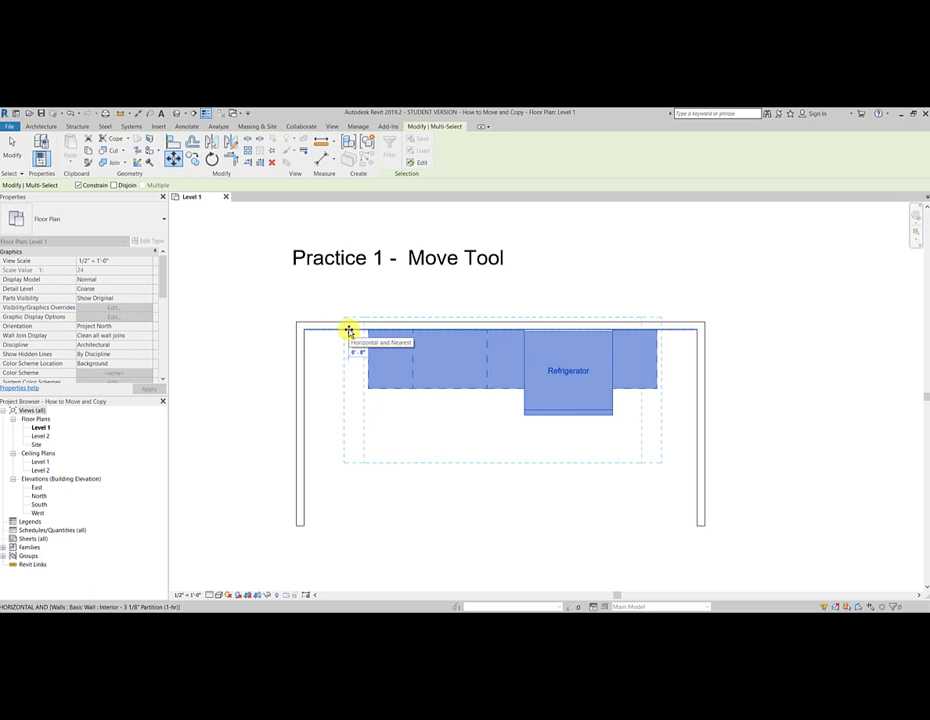
pyautogui.write('2')
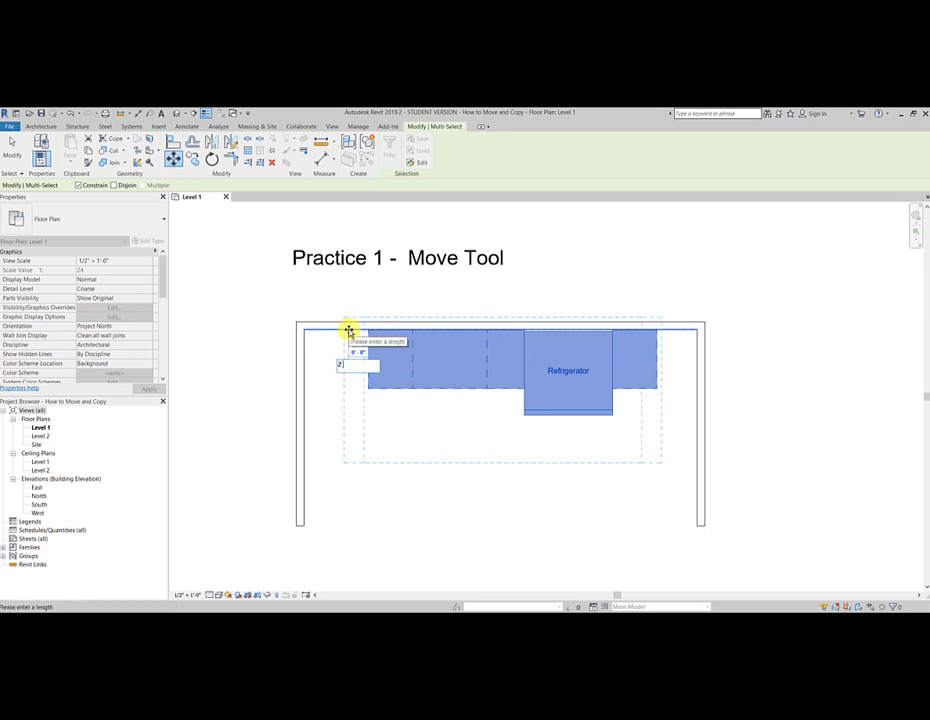
pyautogui.write(' 2')
pyautogui.press('Return')
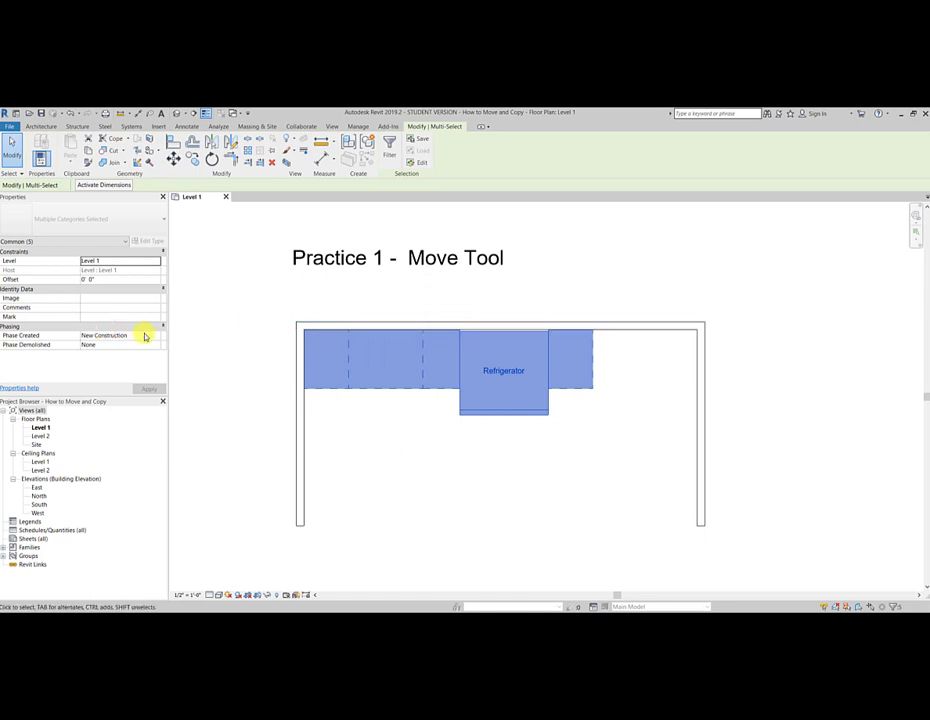
# Copy the upper Exercise 1 chair to a spot just right of the original
pyautogui.scroll(-5, 214, 352)
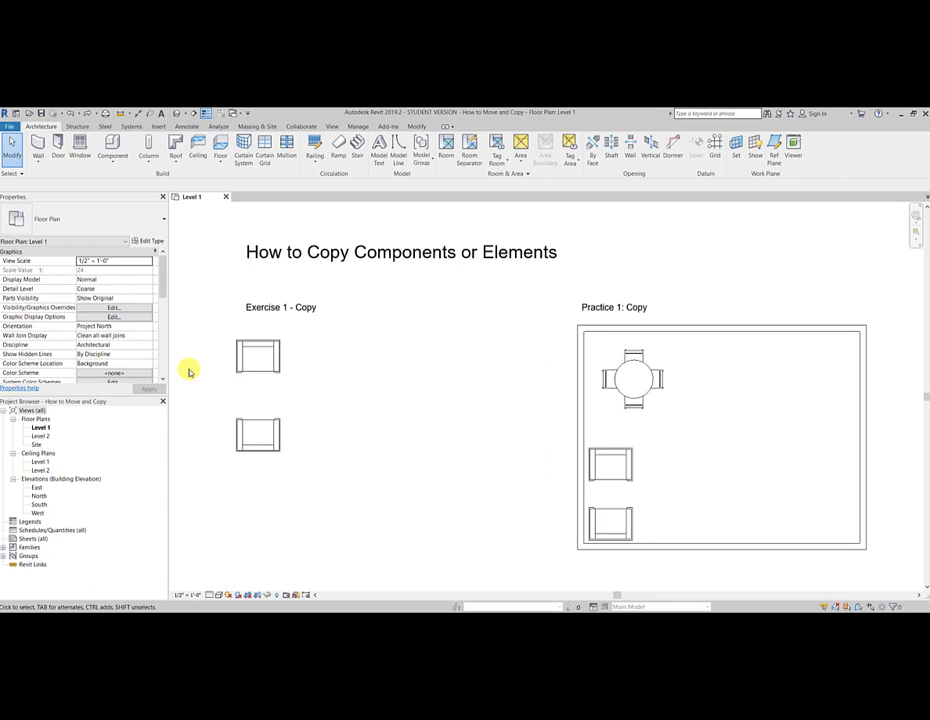
pyautogui.click(241, 358)
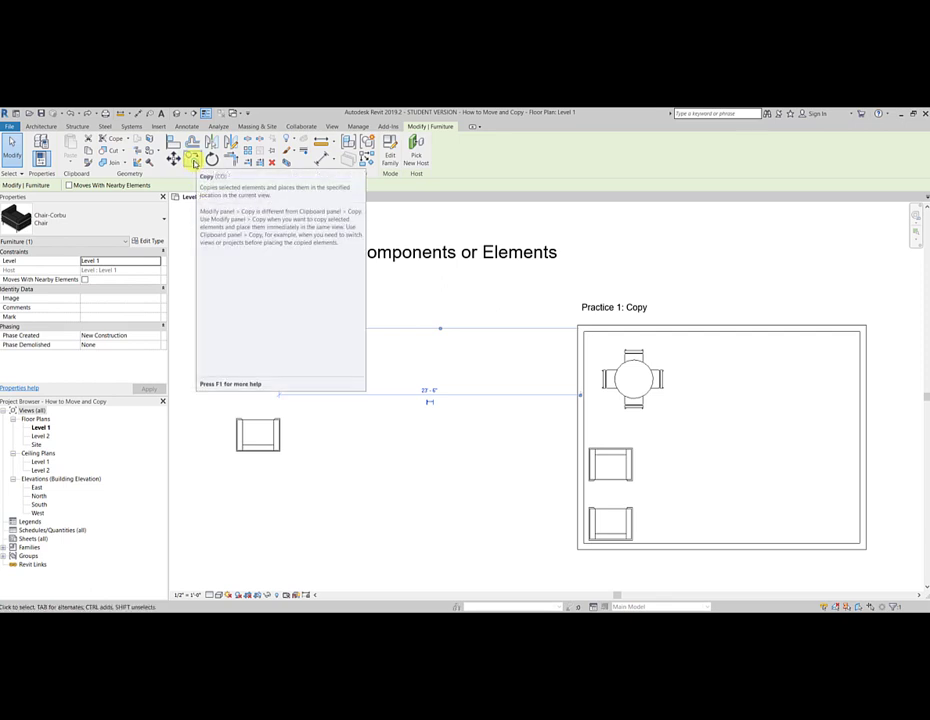
pyautogui.click(194, 162)
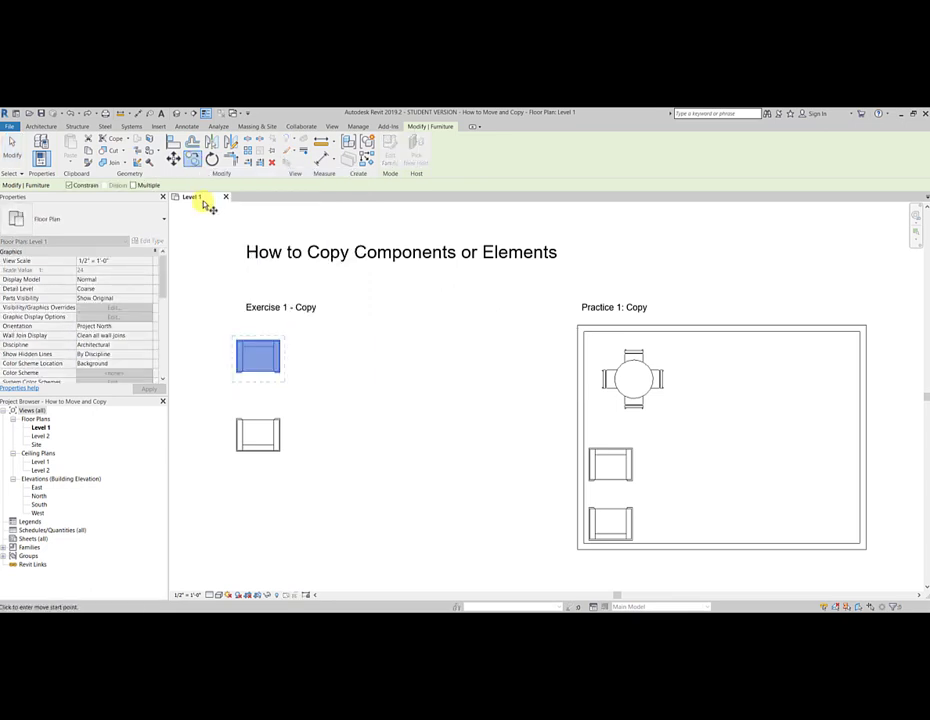
pyautogui.click(237, 345)
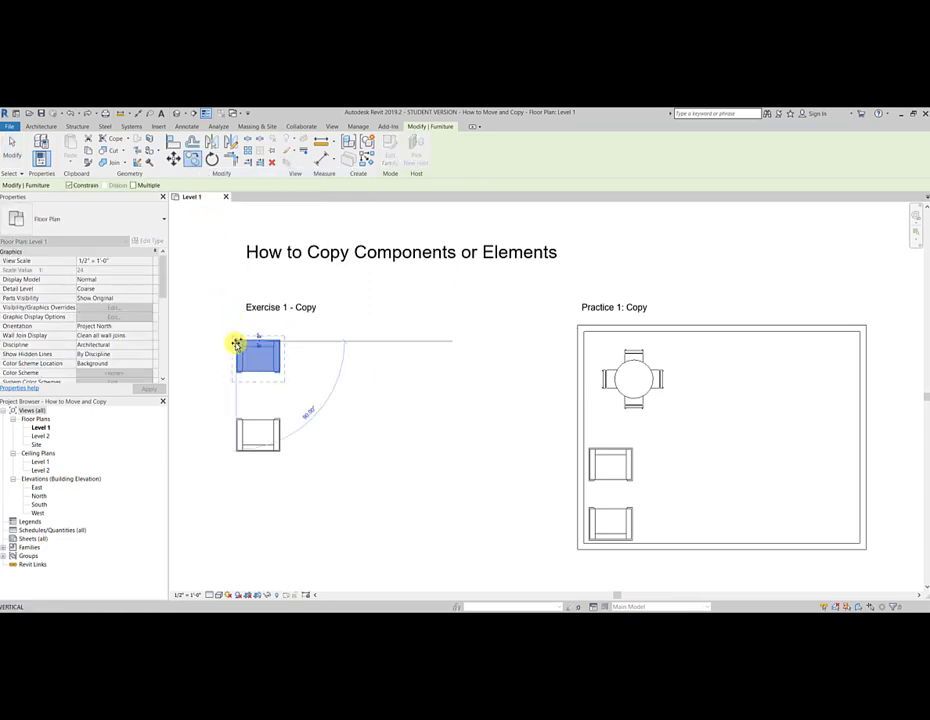
pyautogui.click(297, 352)
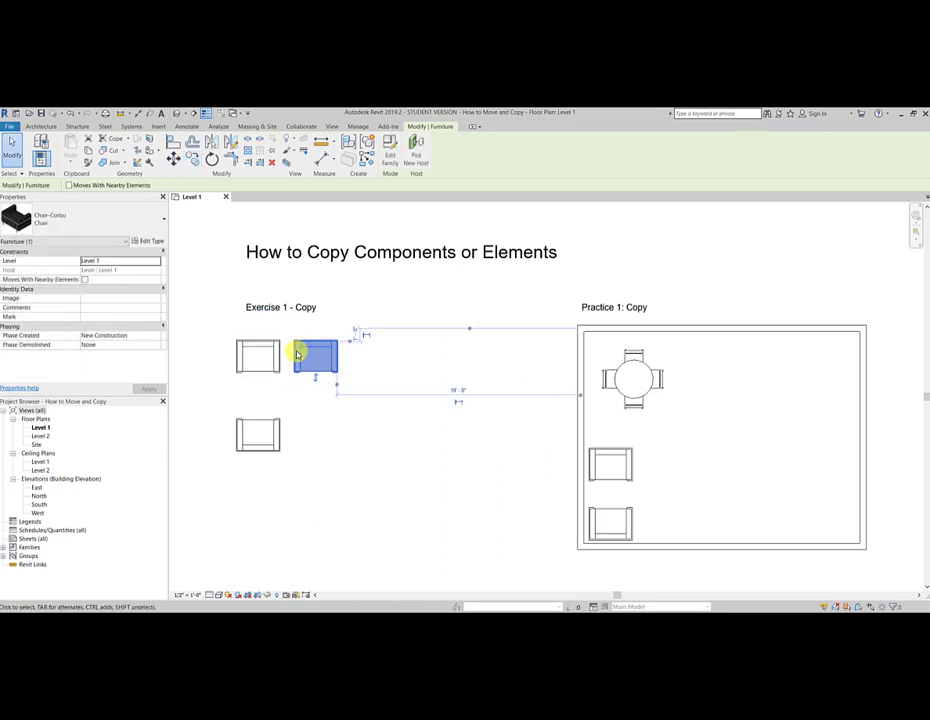
pyautogui.click(274, 437)
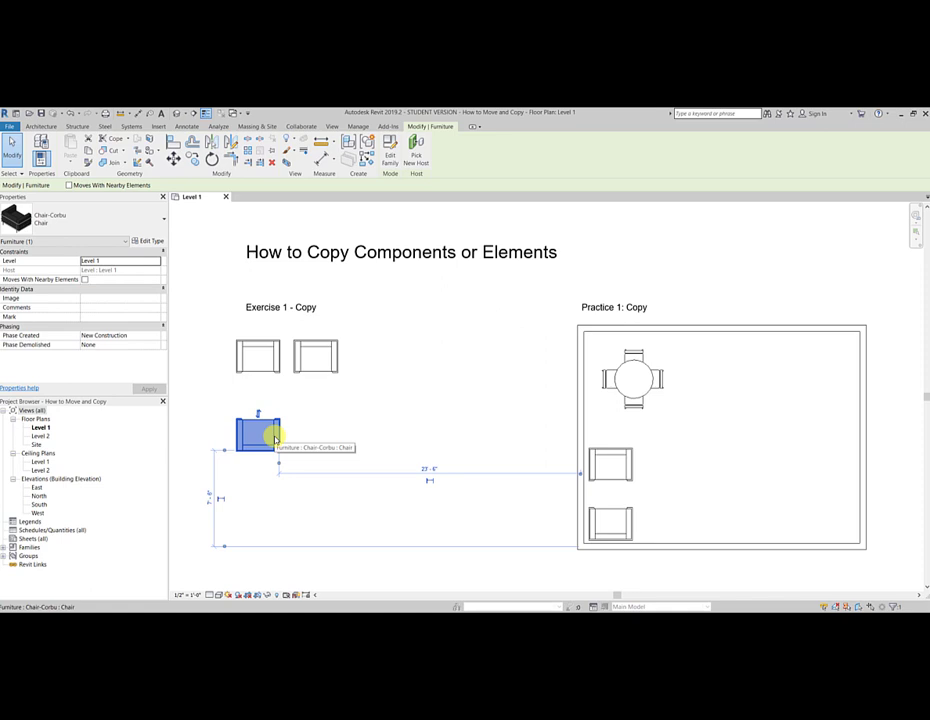
# Copy the lower Exercise 1 chair 4 units to the right, matching the upper pair
pyautogui.click(191, 158)
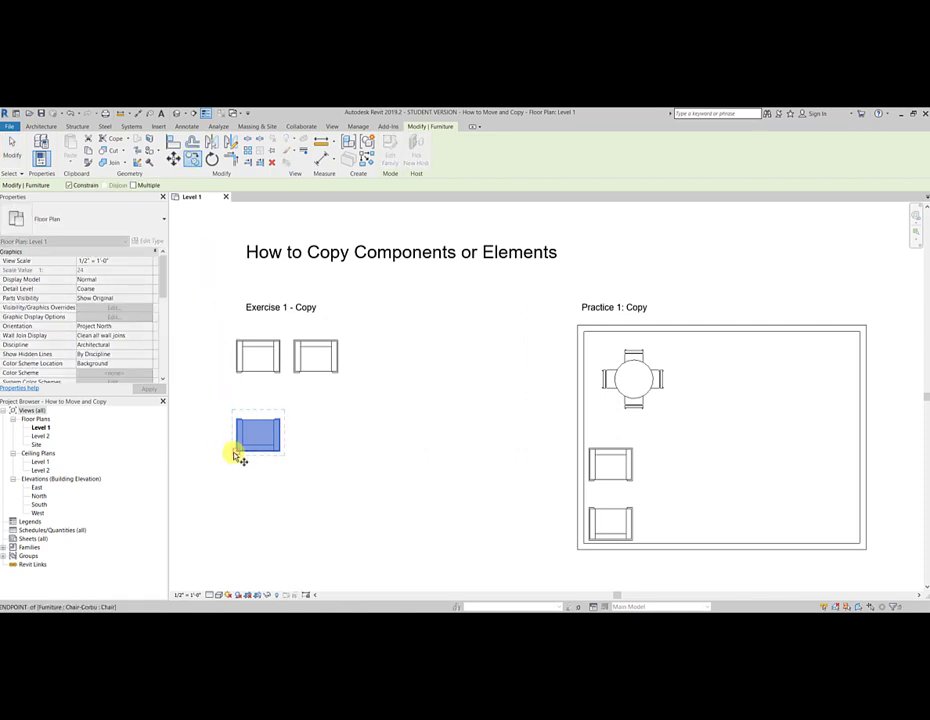
pyautogui.click(236, 453)
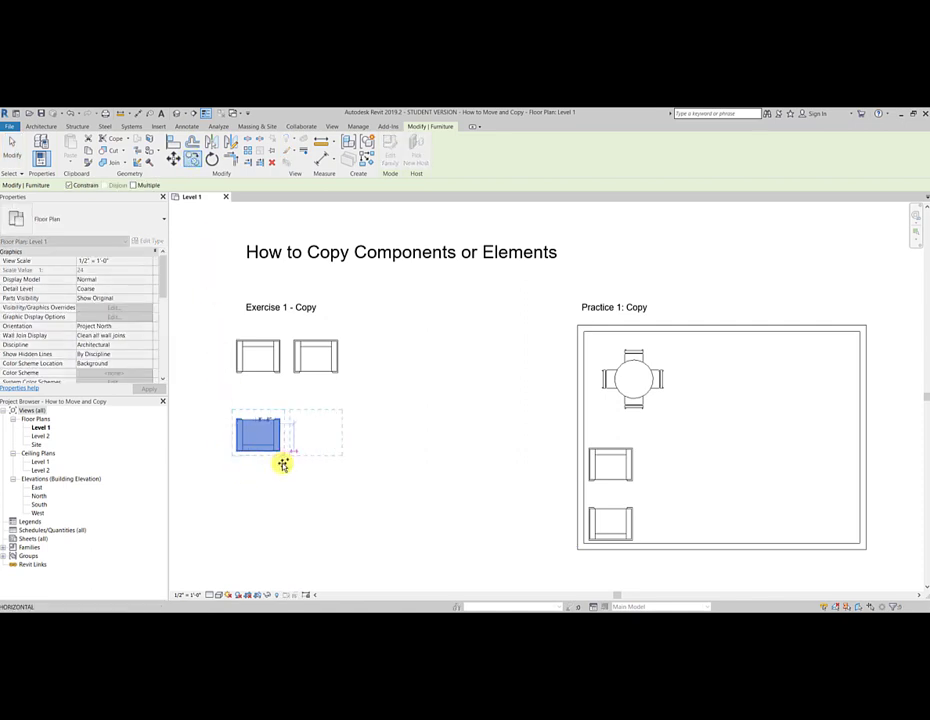
pyautogui.write('4 6')
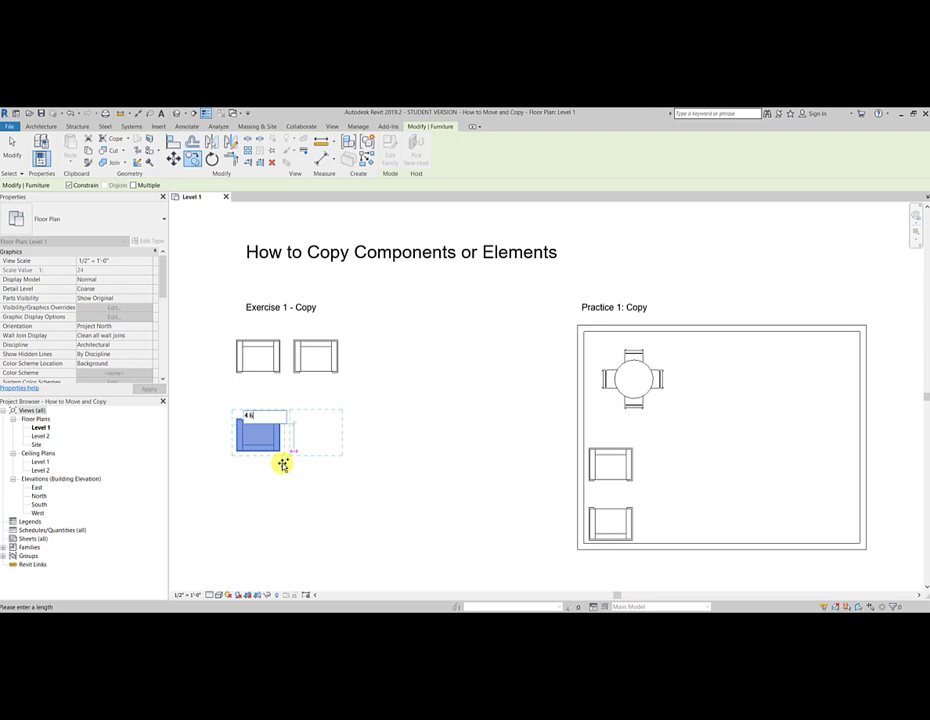
pyautogui.press('Return')
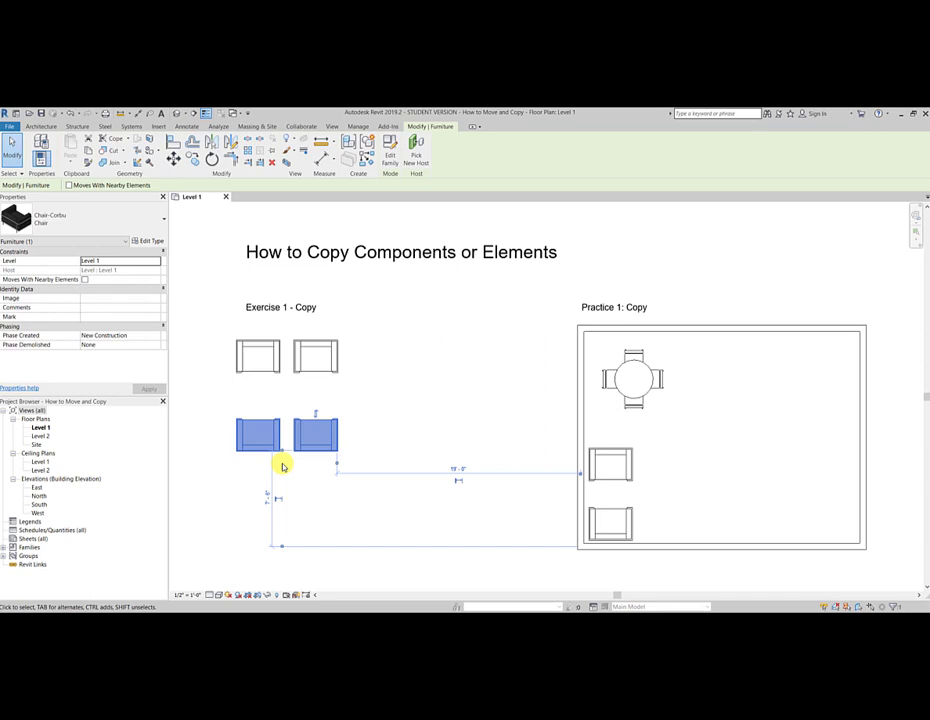
pyautogui.click(283, 466)
pyautogui.press('Escape')
pyautogui.moveTo(534, 376); pyautogui.dragTo(290, 328, button='middle')
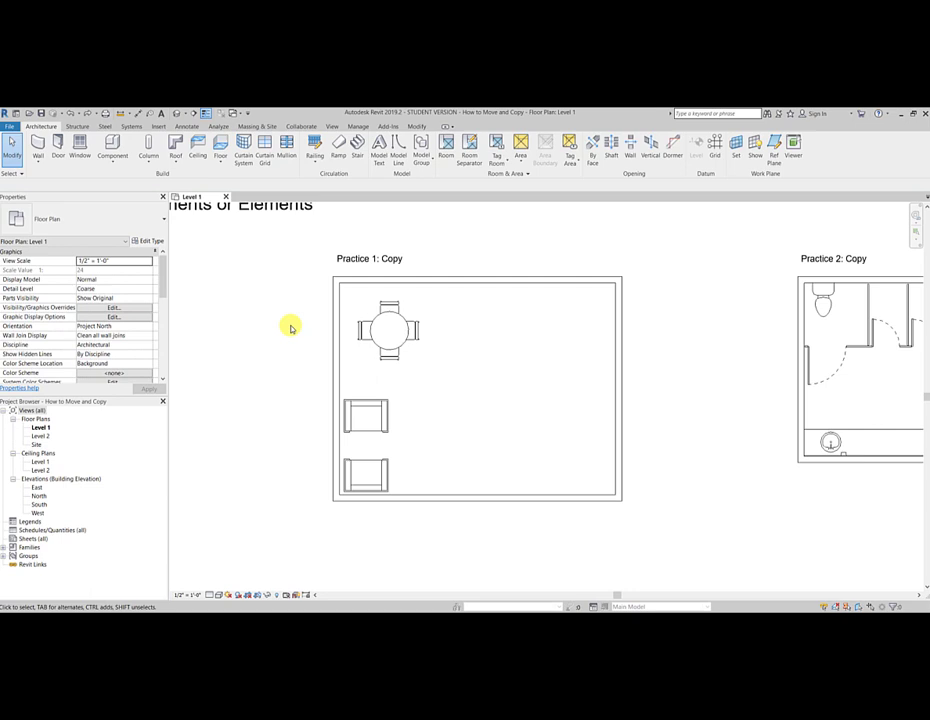
# Copy the round table-and-chairs group twice to the right using Multiple, making three in a row
pyautogui.click(393, 352)
pyautogui.click(392, 352)
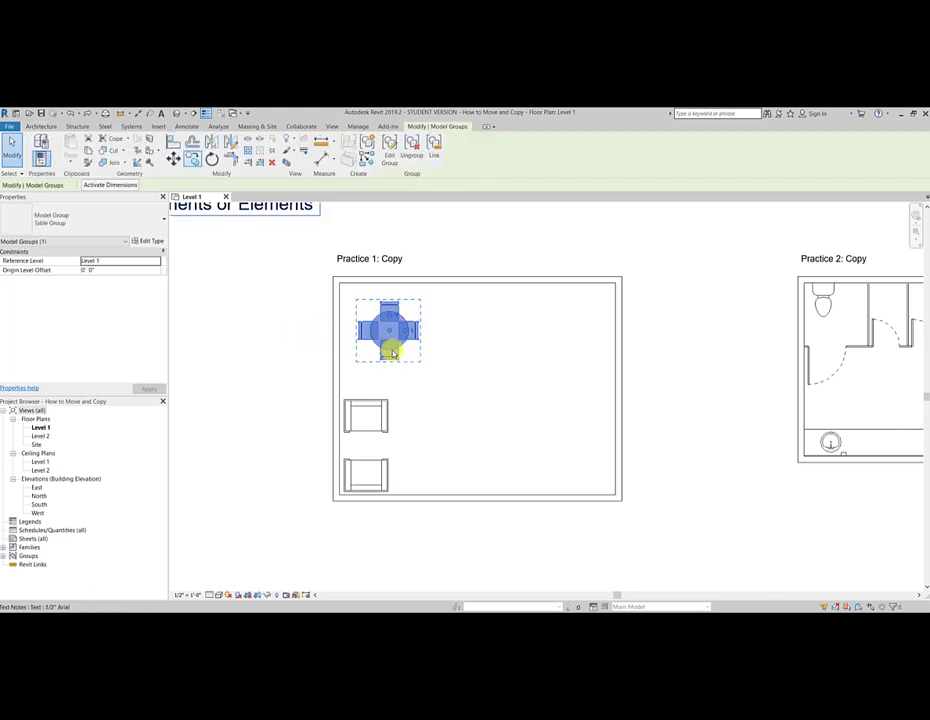
pyautogui.click(194, 161)
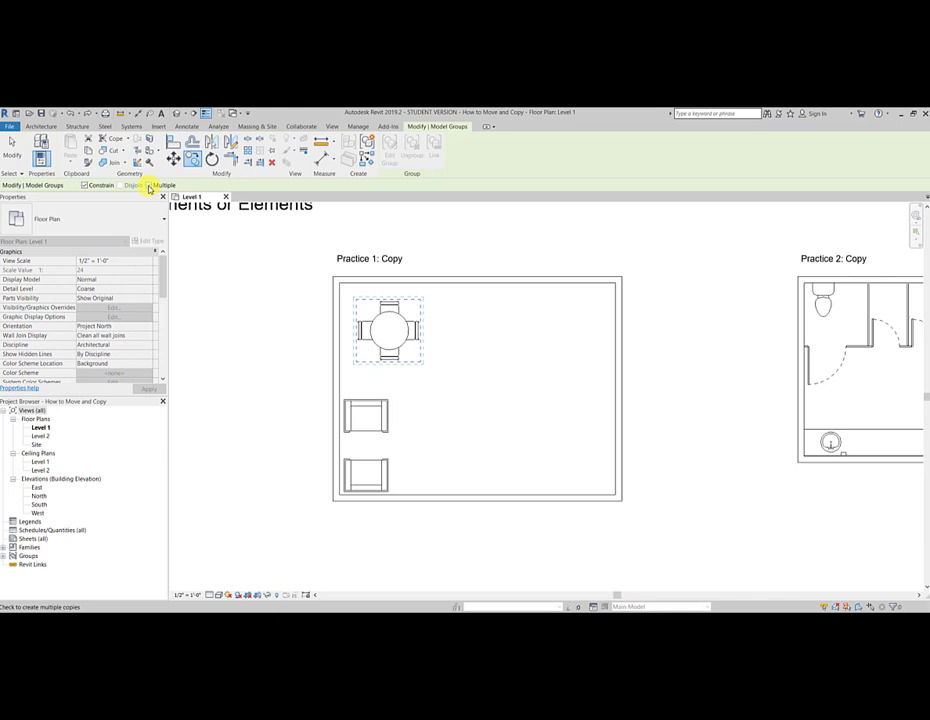
pyautogui.click(149, 188)
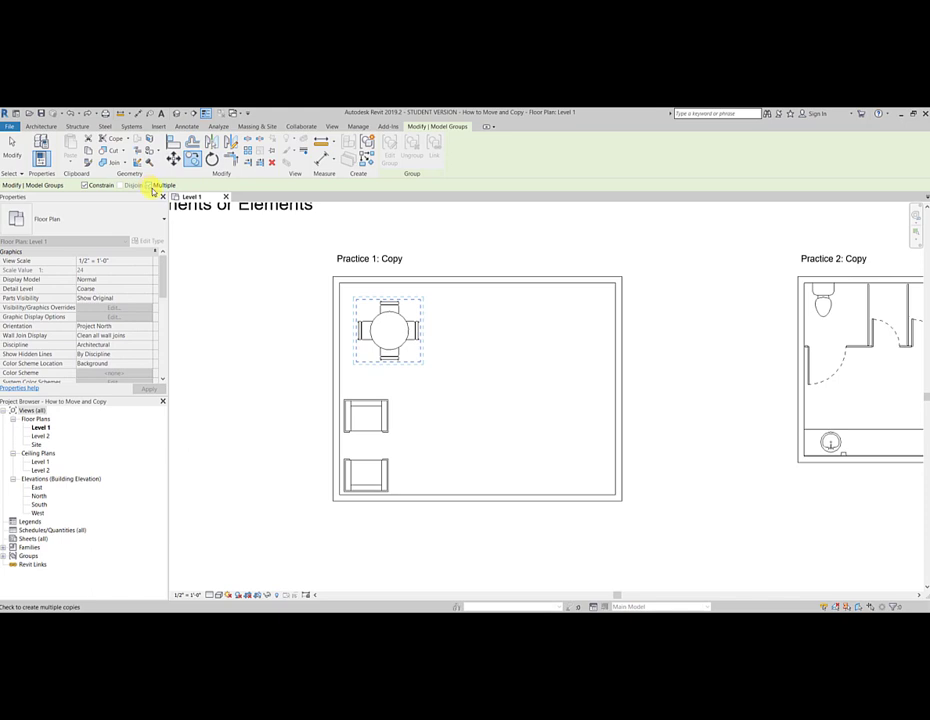
pyautogui.click(396, 355)
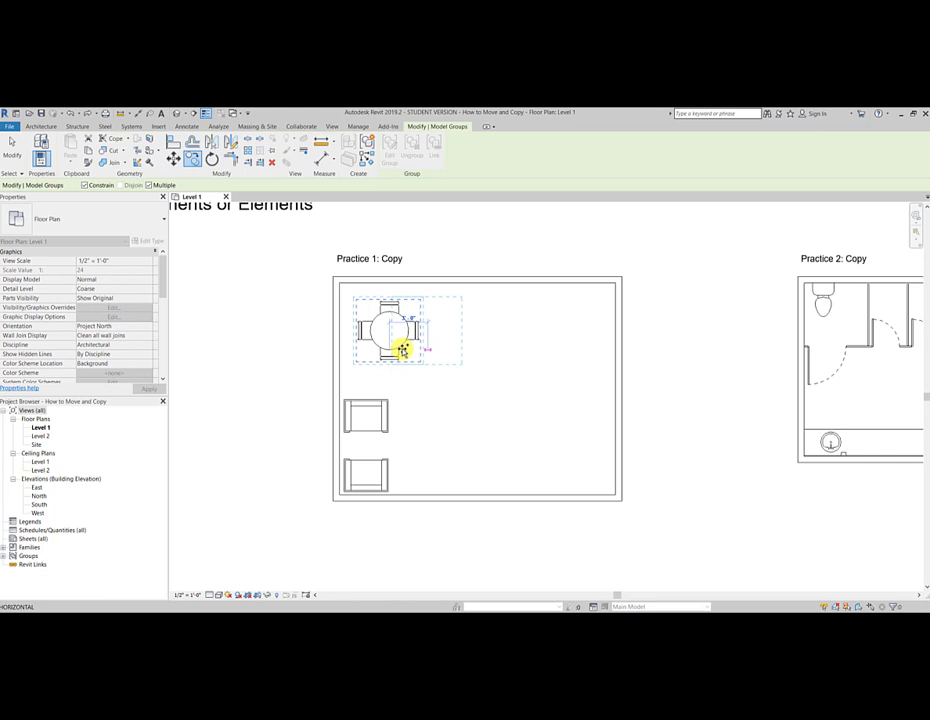
pyautogui.click(469, 355)
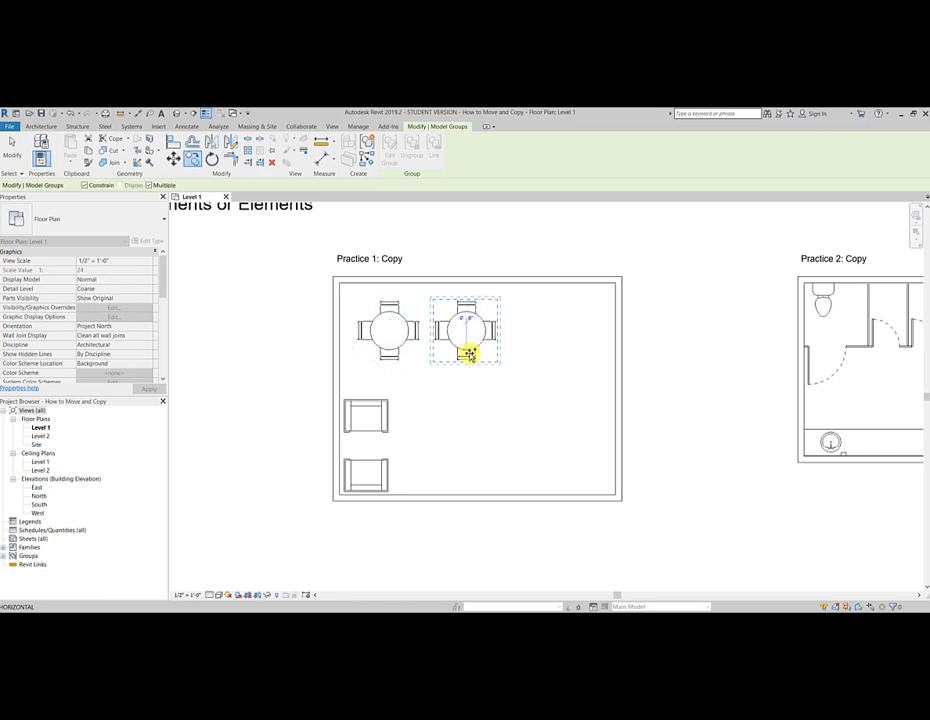
pyautogui.click(543, 356)
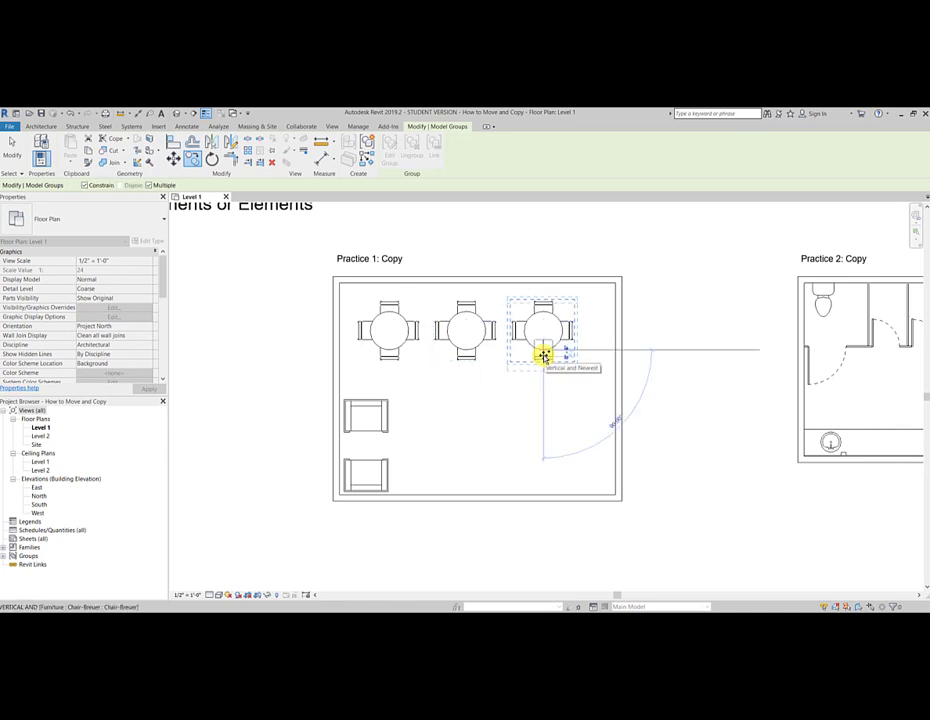
pyautogui.press('Escape')
pyautogui.press('Escape')
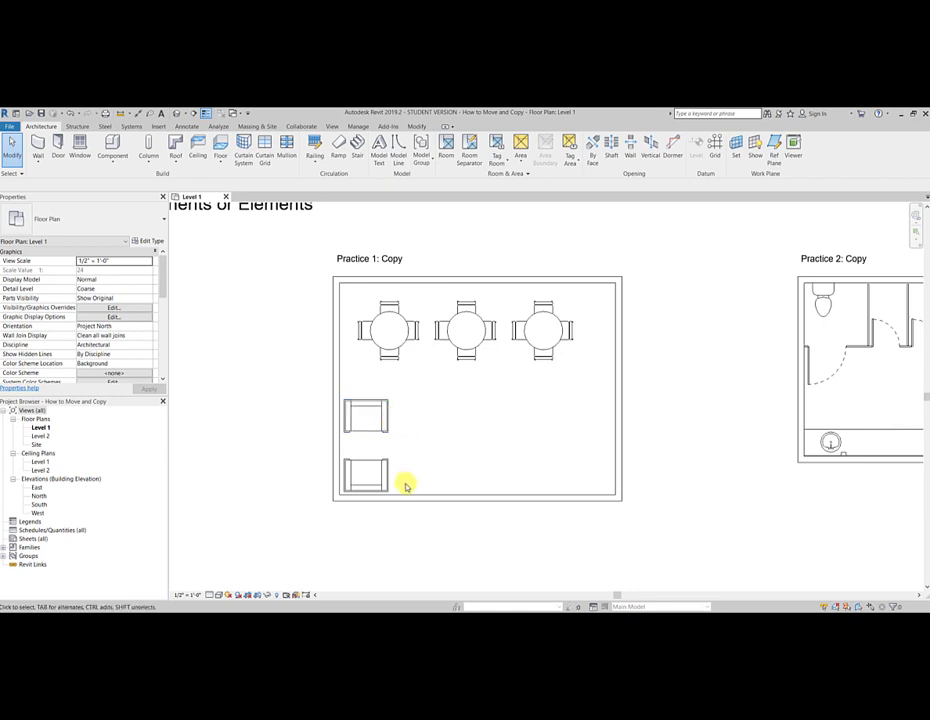
# Copy the pair of armchairs four times to the right, forming two rows of five
pyautogui.moveTo(402, 484); pyautogui.dragTo(353, 418)
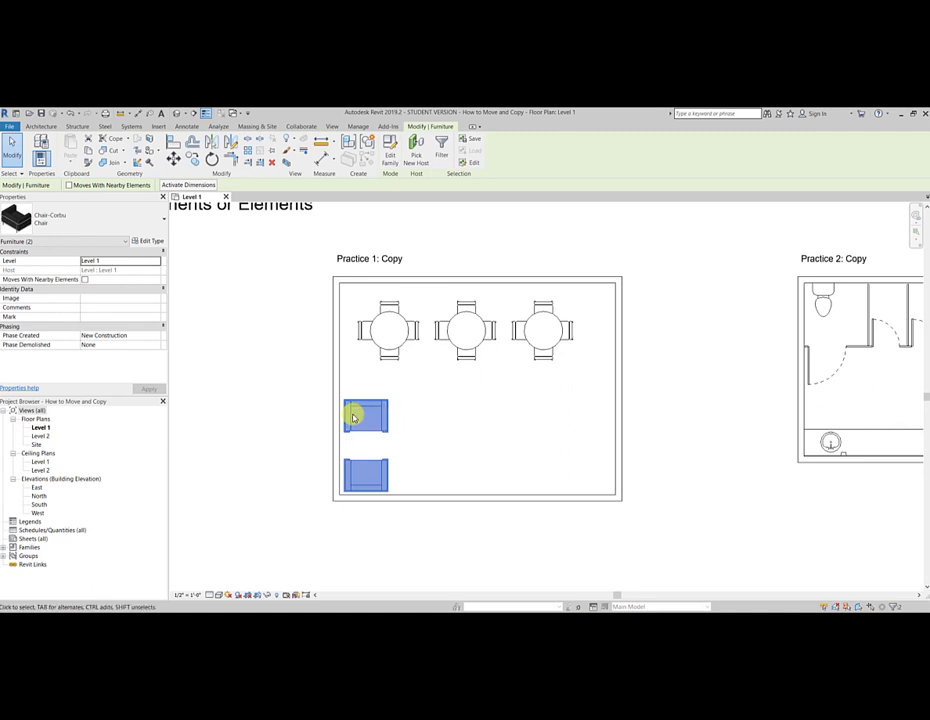
pyautogui.click(192, 157)
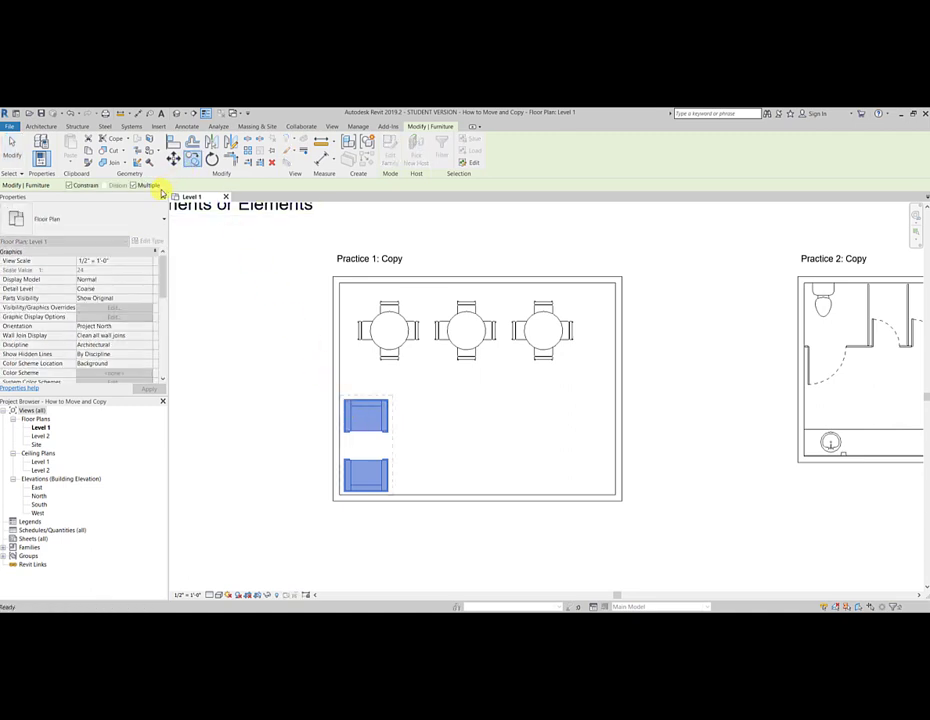
pyautogui.click(347, 401)
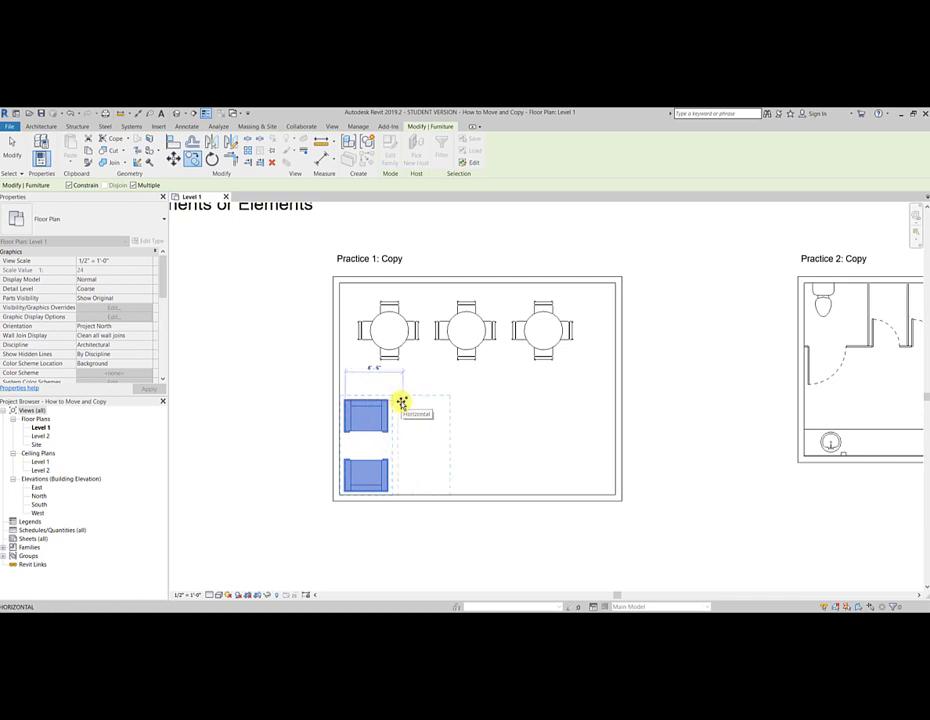
pyautogui.click(402, 403)
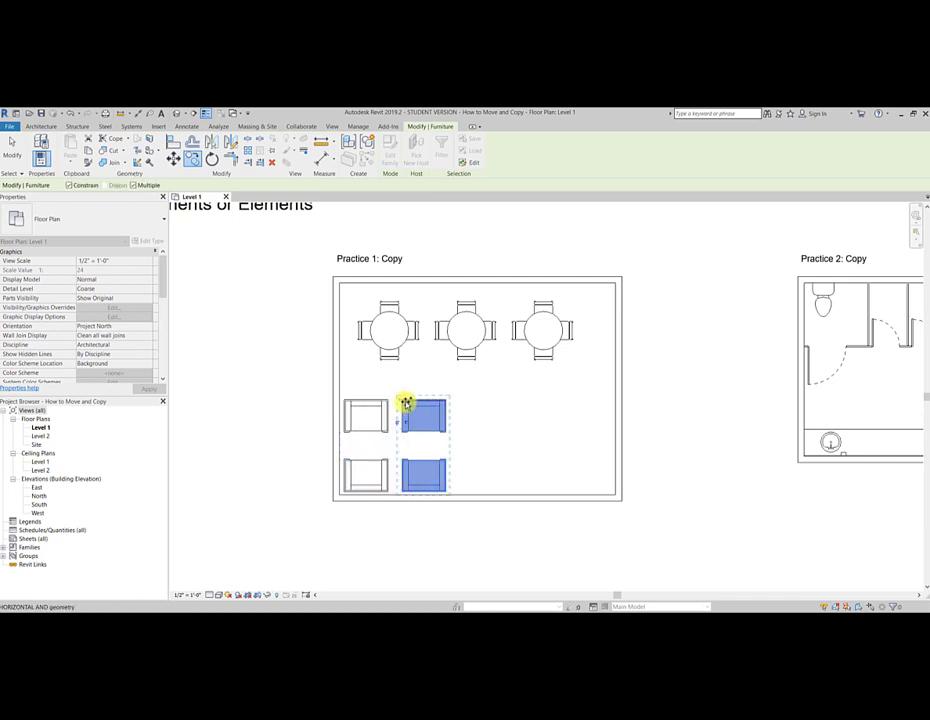
pyautogui.click(461, 409)
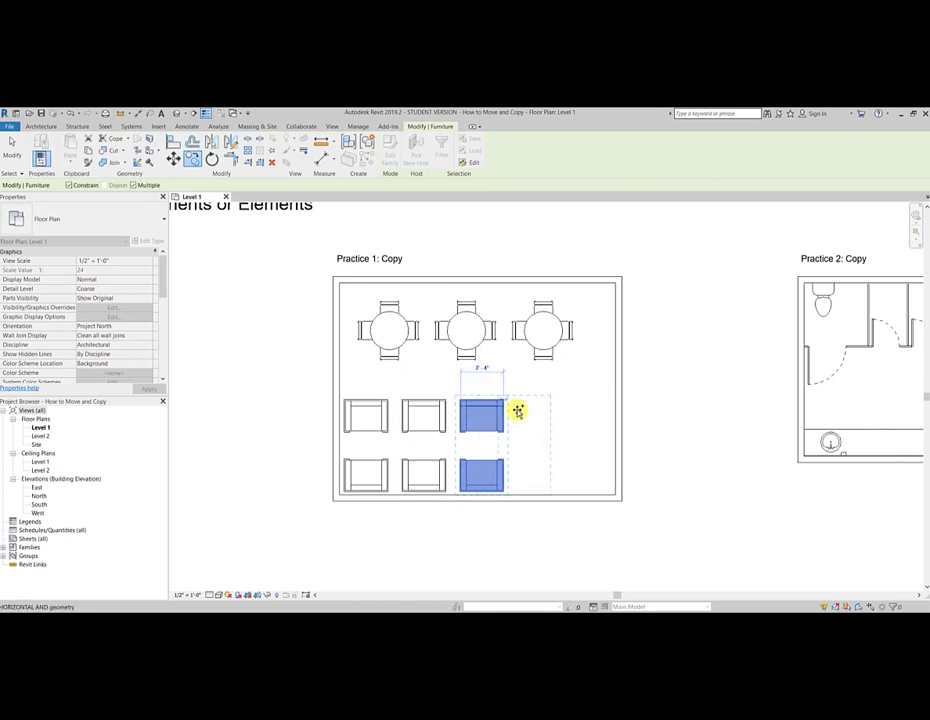
pyautogui.click(519, 410)
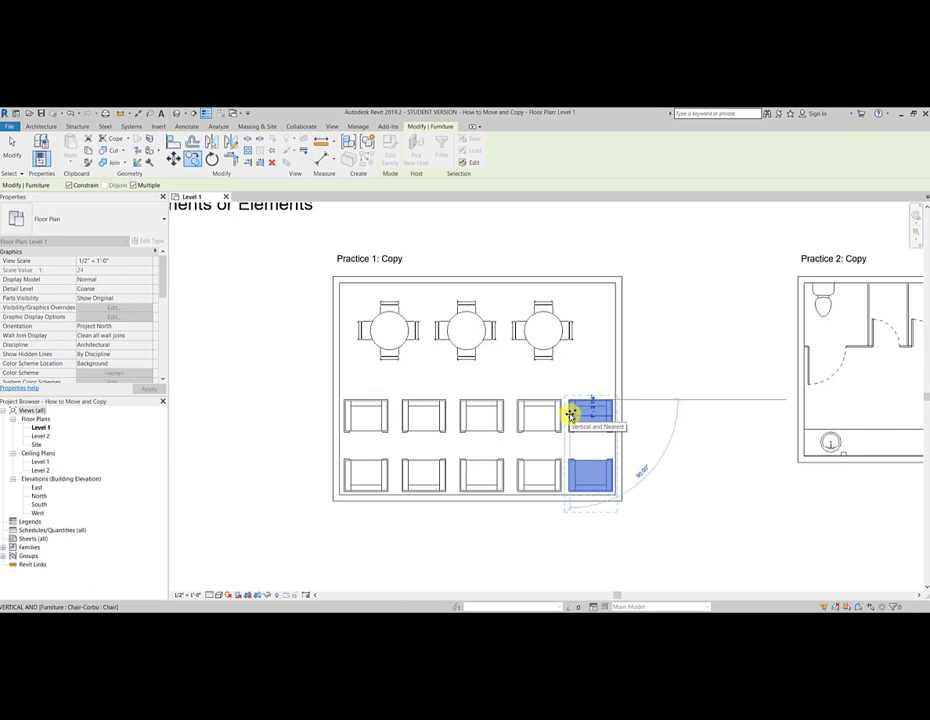
pyautogui.click(570, 414)
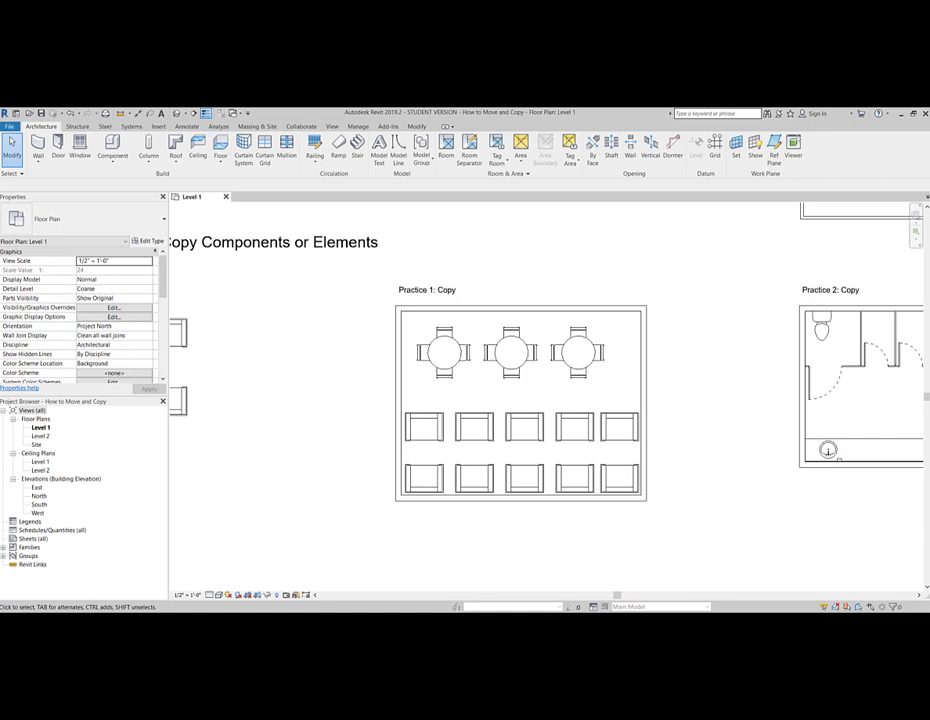
pyautogui.scroll(-5, 306, 430)
pyautogui.scroll(1, 284, 490)
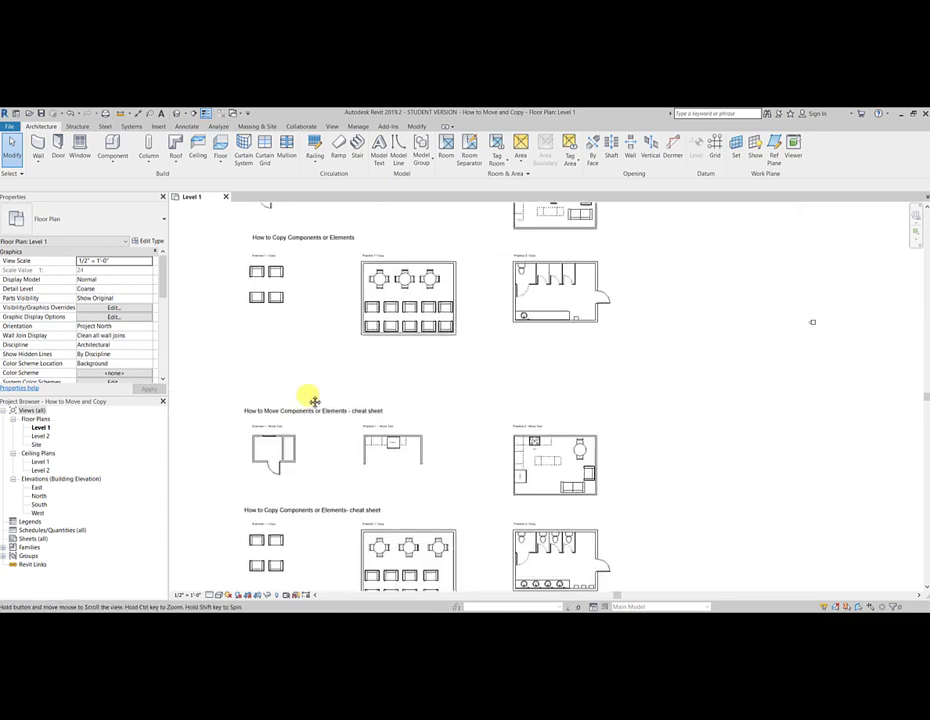